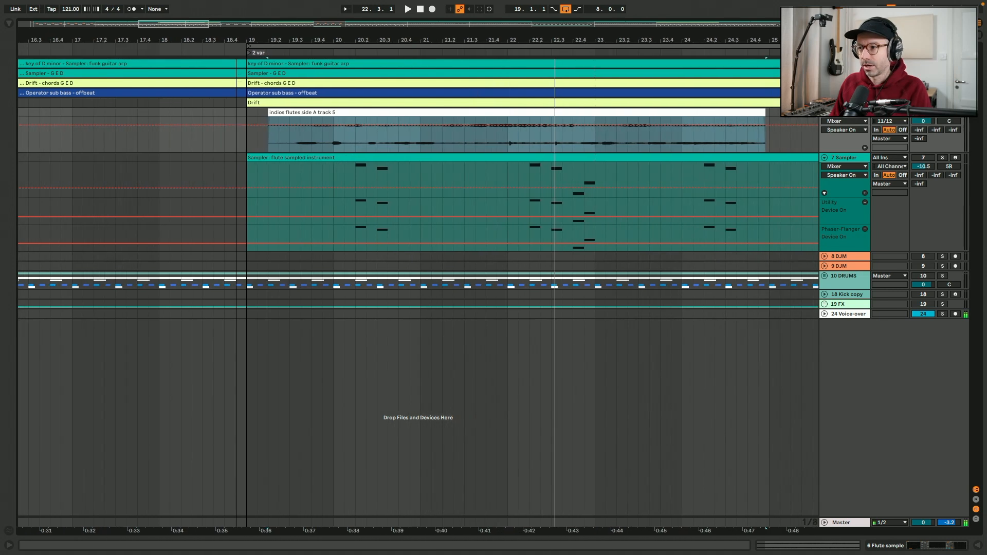
Open the "indios flutes side A track 5" clip's waveform and play short sections from 19.3 and from bar 20
{"action": "scroll", "coordinate": [155, 114], "scroll_direction": "right", "scroll_amount": 5}
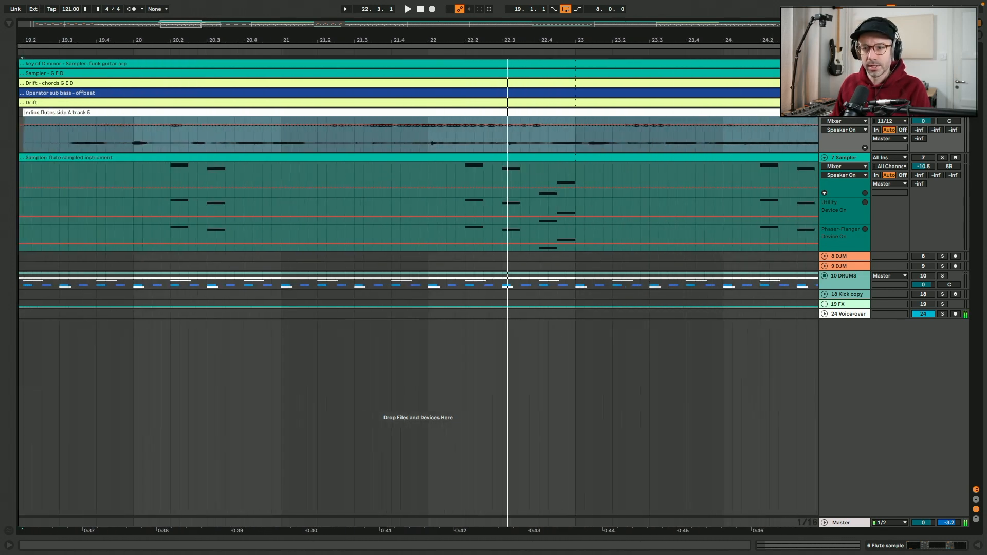
{"action": "double_click", "coordinate": [155, 114]}
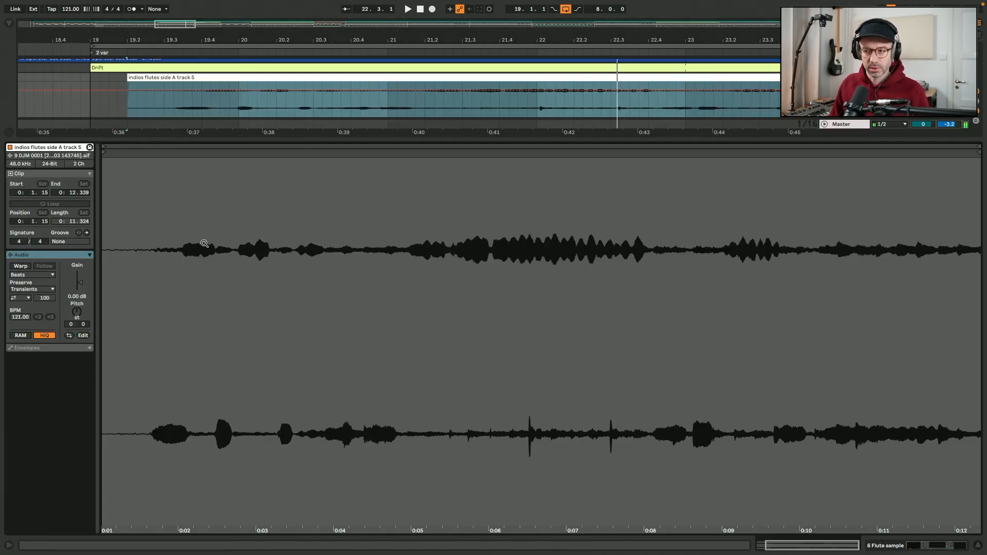
{"action": "left_click", "coordinate": [164, 105]}
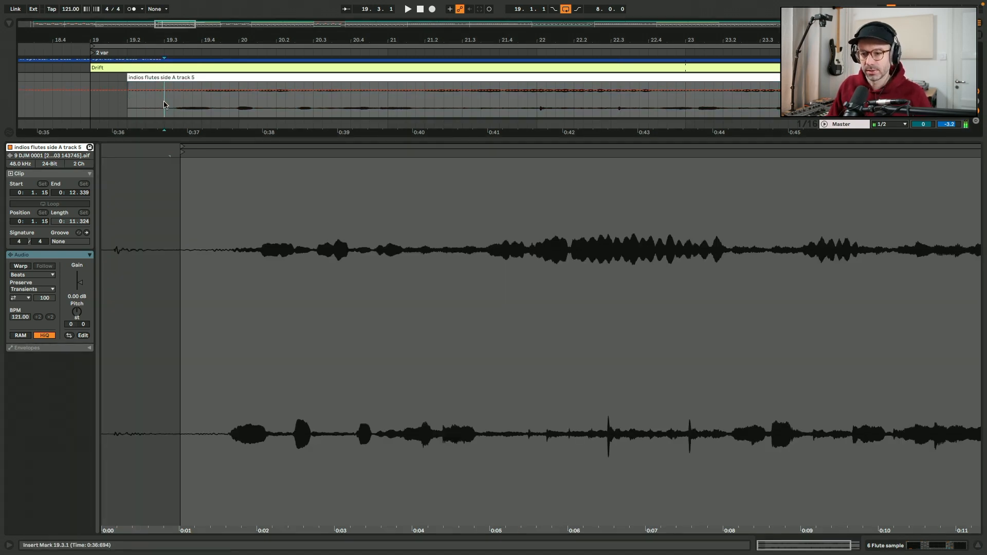
{"action": "key", "text": "space"}
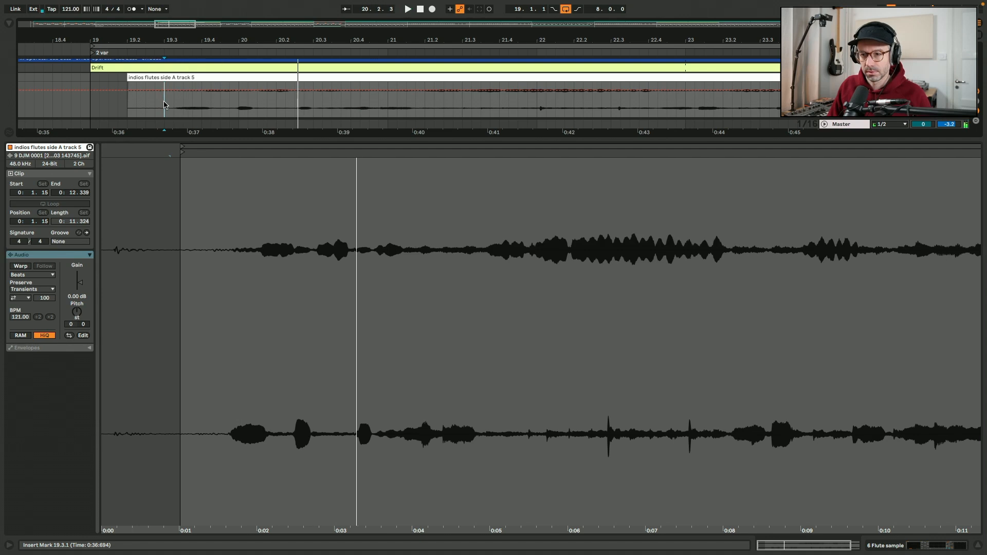
{"action": "left_click", "coordinate": [241, 109]}
{"action": "key", "text": "space"}
{"action": "key", "text": "space"}
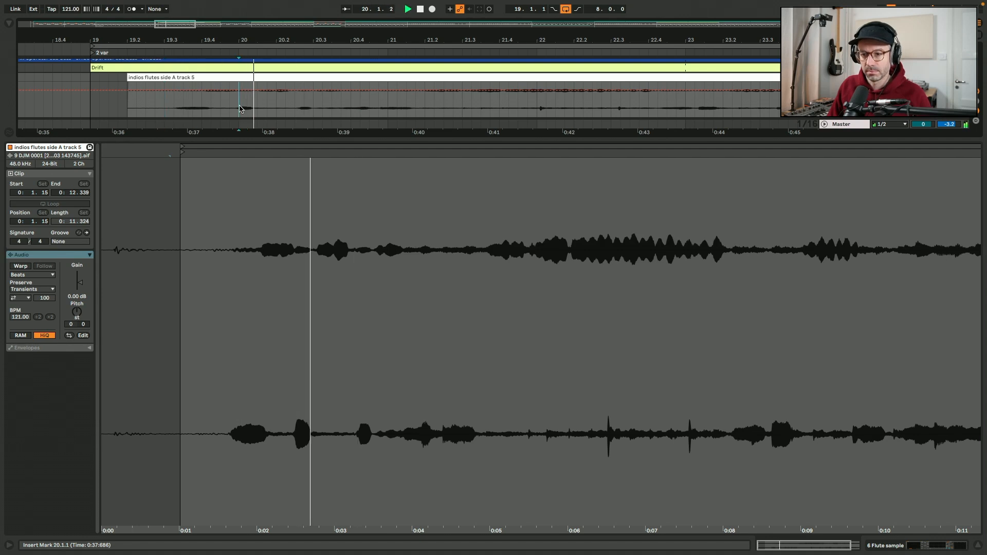
Set the channel mode of the flute sample track's Utility to Right and play the clip from near its start
{"action": "left_click", "coordinate": [936, 547]}
{"action": "left_click", "coordinate": [207, 442]}
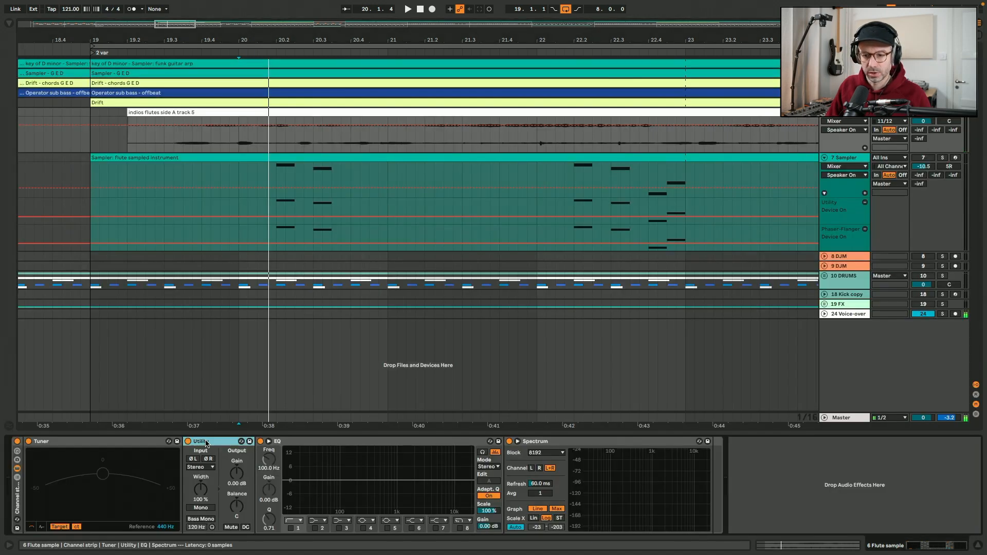
{"action": "left_click", "coordinate": [204, 467]}
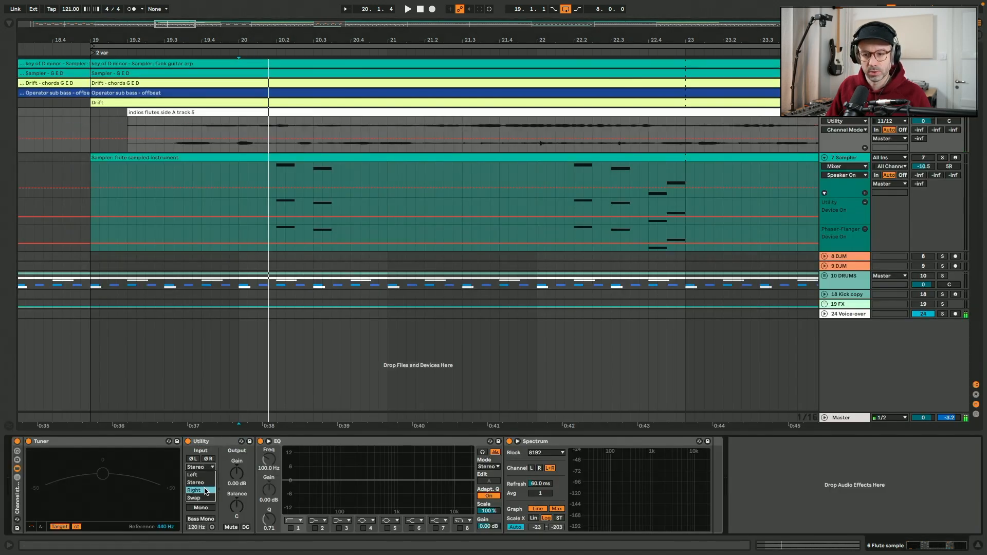
{"action": "left_click", "coordinate": [204, 491]}
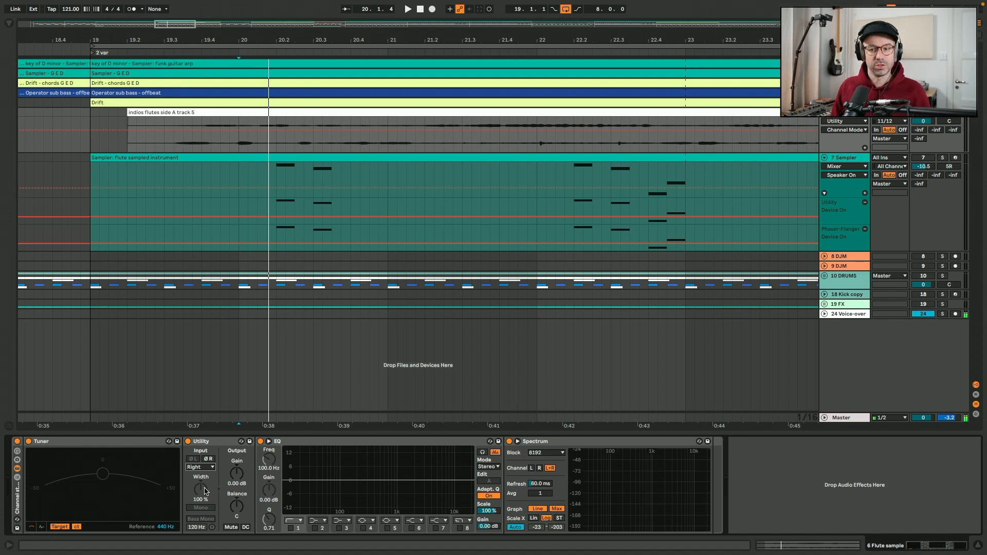
{"action": "left_click", "coordinate": [157, 146]}
{"action": "key", "text": "space"}
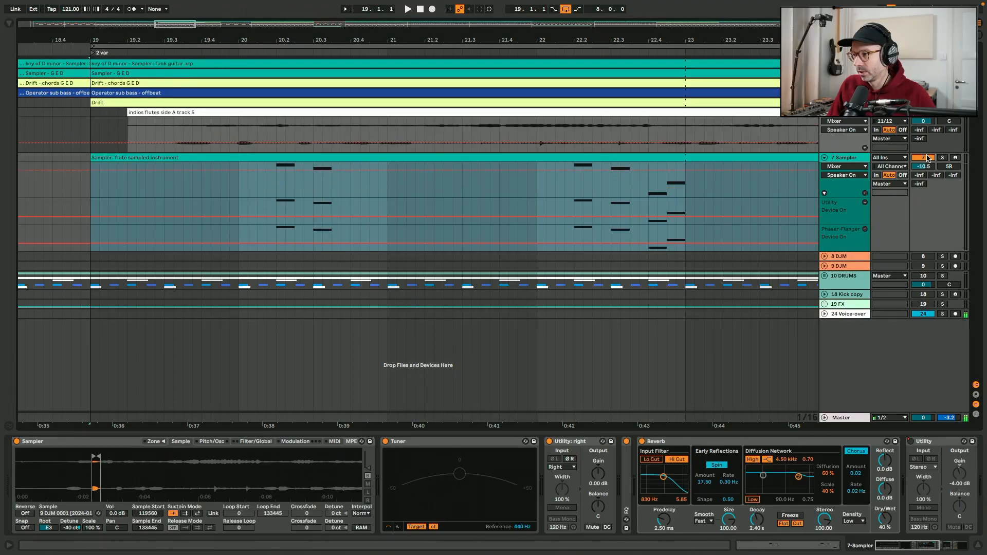
Arm the 7 Sampler track and inspect its Utility, the sample region's waveform and the Filter/Global envelope
{"action": "left_click", "coordinate": [955, 157]}
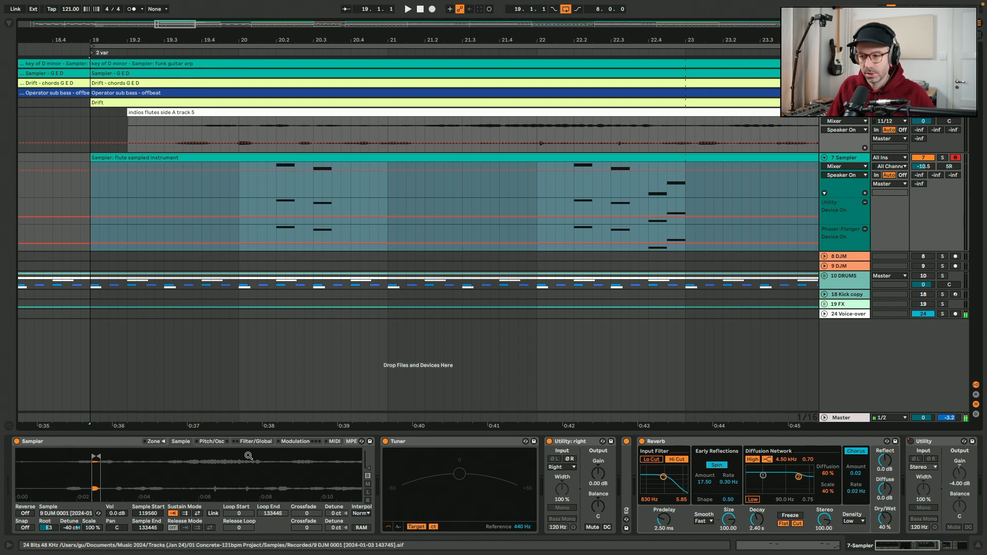
{"action": "left_click", "coordinate": [571, 442]}
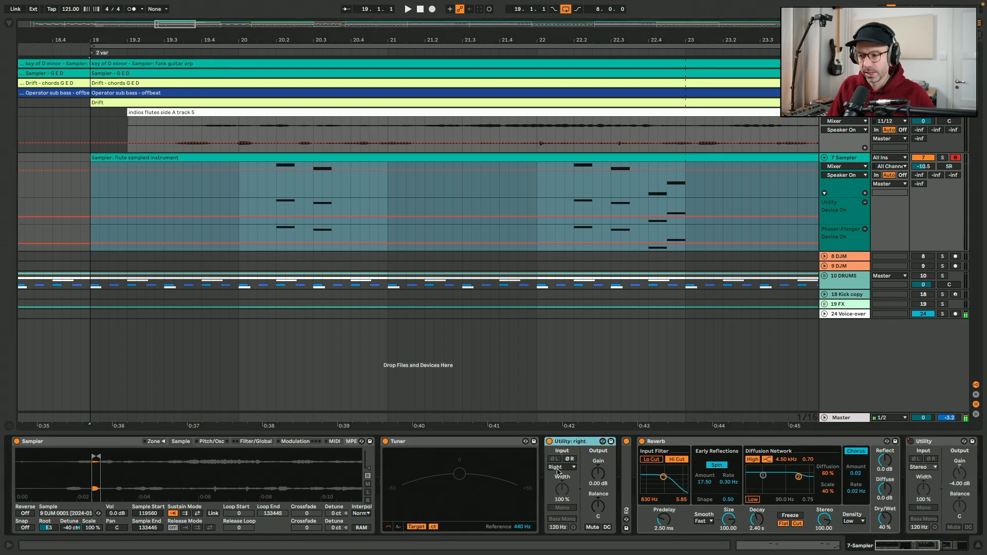
{"action": "left_click_drag", "start_coordinate": [93, 470], "coordinate": [92, 547]}
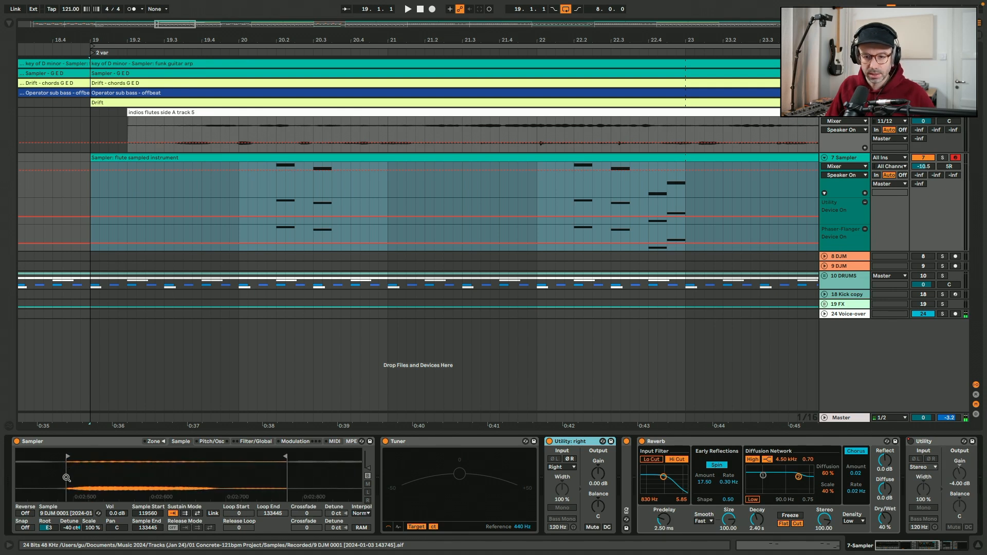
{"action": "left_click", "coordinate": [255, 441]}
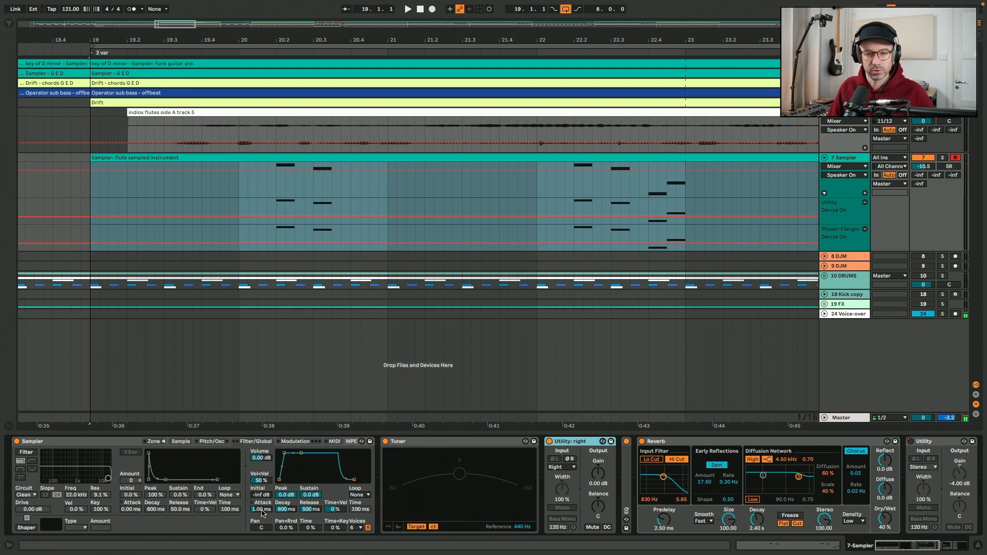
{"action": "left_click", "coordinate": [175, 441]}
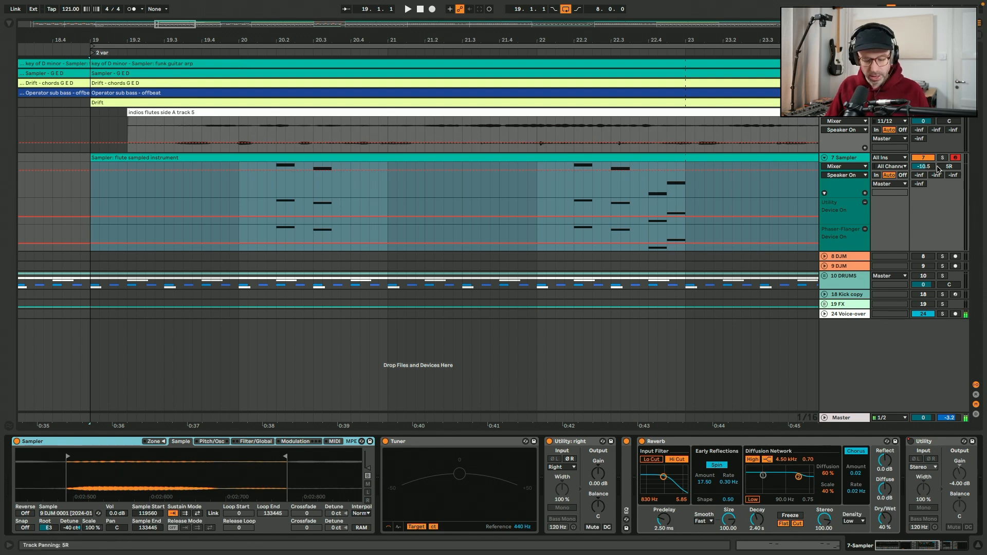
Bypass the flute Sampler track's Reverb while checking the volume envelope and EQ, and turn the Reverb back on
{"action": "left_click", "coordinate": [642, 442]}
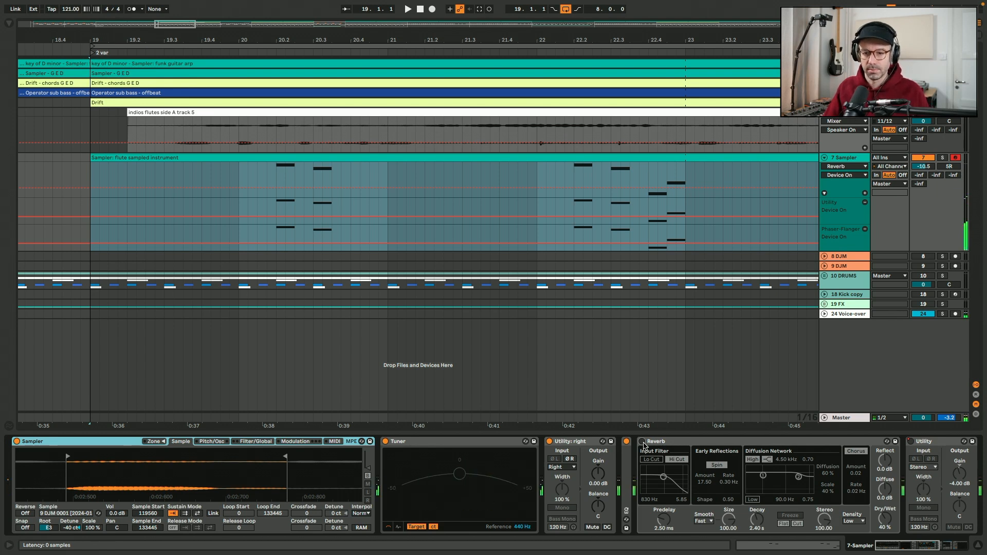
{"action": "left_click", "coordinate": [256, 441]}
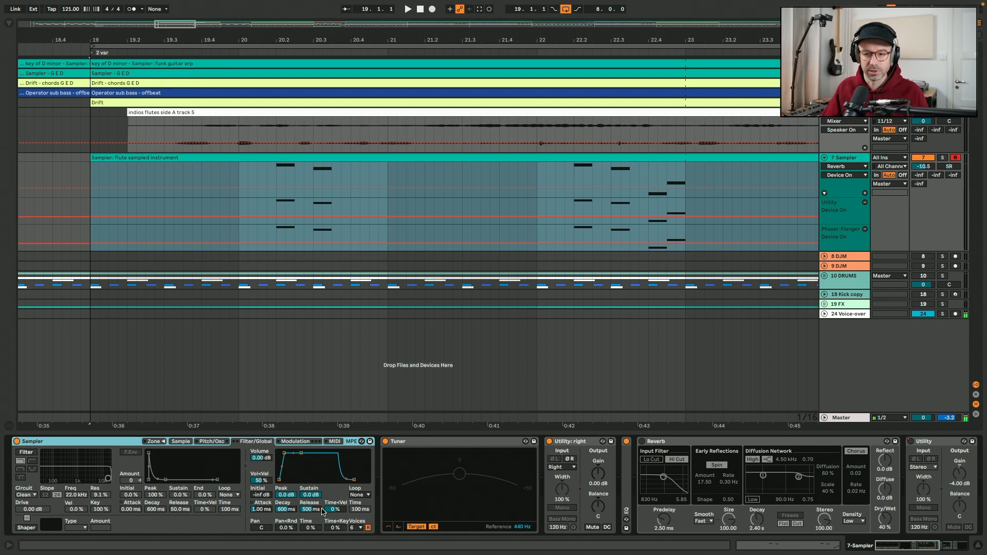
{"action": "left_click", "coordinate": [180, 443]}
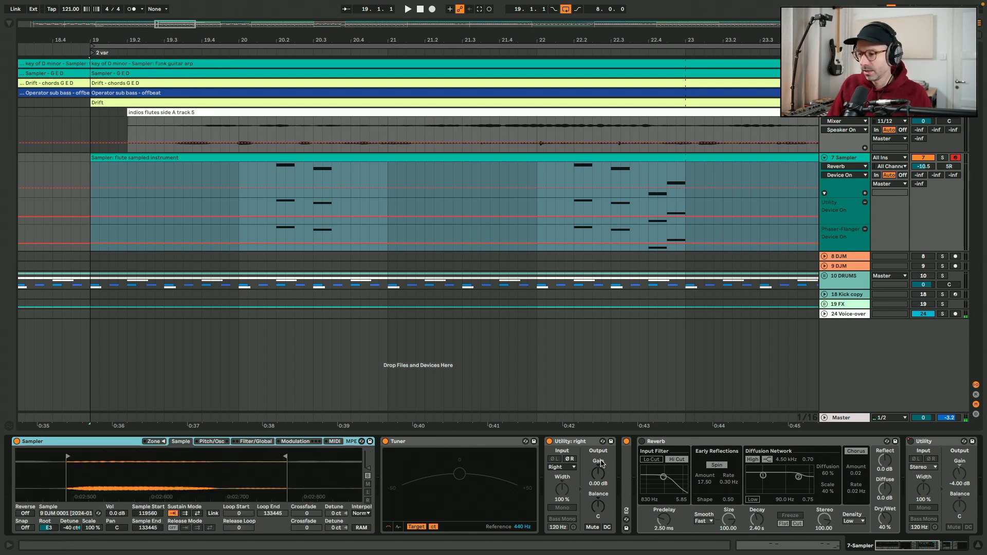
{"action": "double_click", "coordinate": [626, 443]}
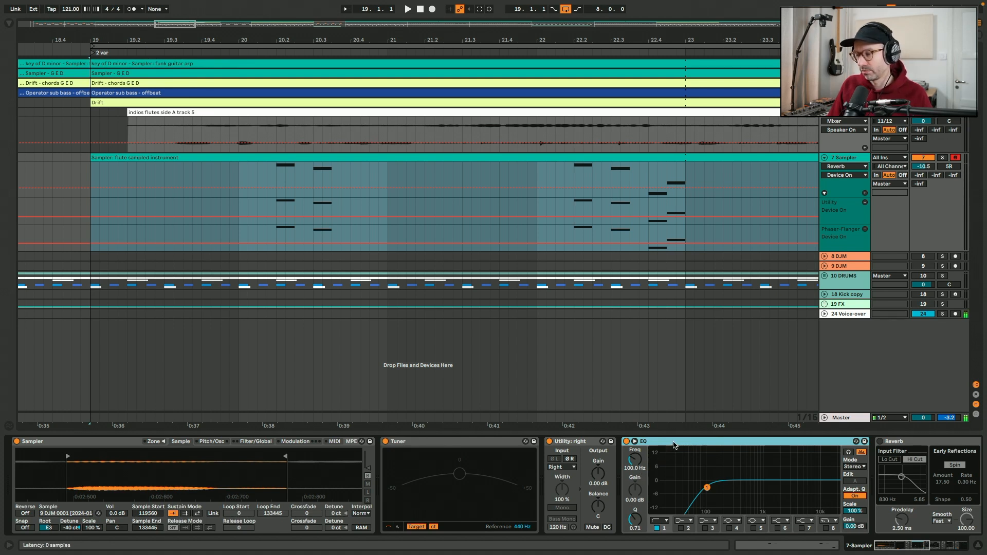
{"action": "double_click", "coordinate": [675, 444]}
{"action": "left_click", "coordinate": [646, 446]}
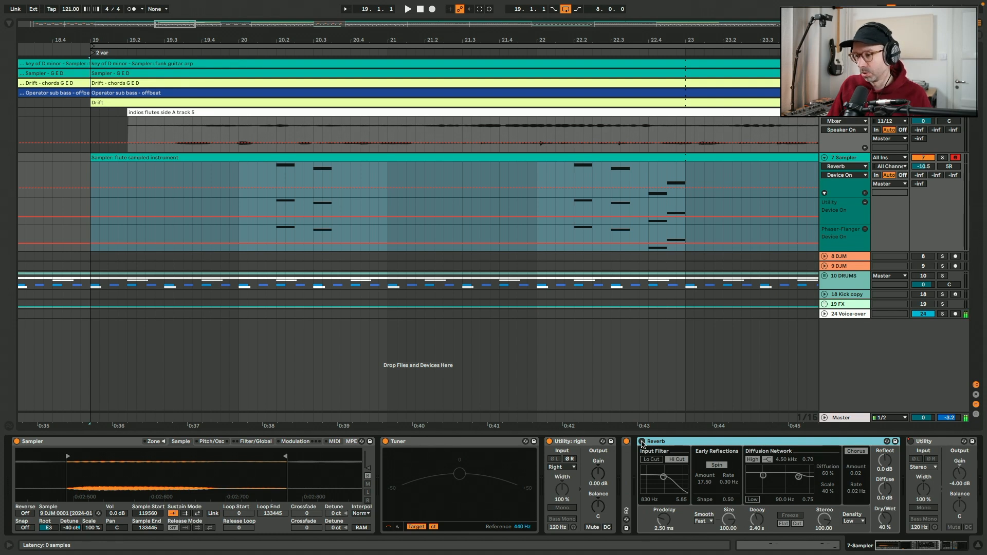
{"action": "left_click", "coordinate": [643, 442]}
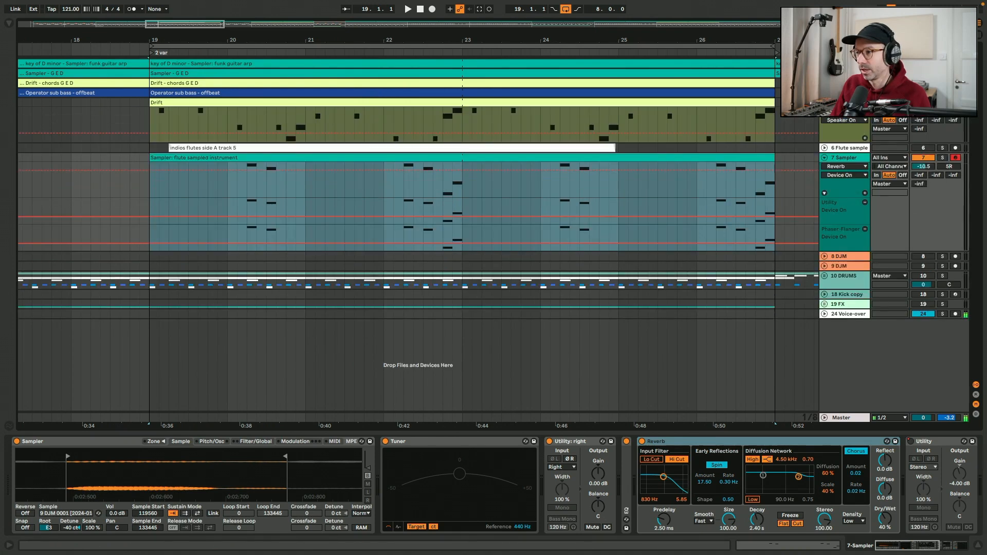
Select the Drift clip and the flute sampled instrument clip, and play the arrangement from bar 19
{"action": "left_click", "coordinate": [753, 105]}
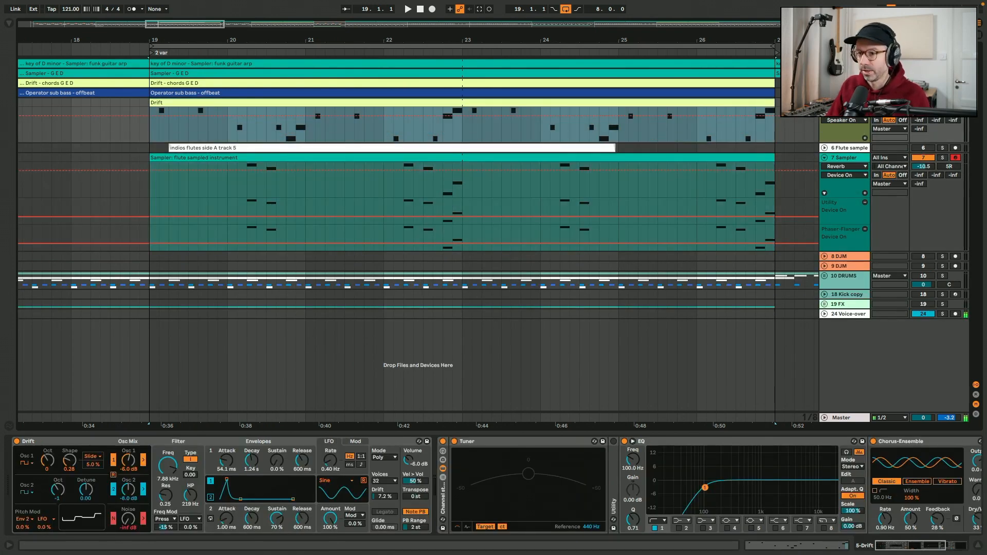
{"action": "left_click", "coordinate": [290, 159]}
{"action": "left_click_drag", "start_coordinate": [208, 24], "coordinate": [210, 27]}
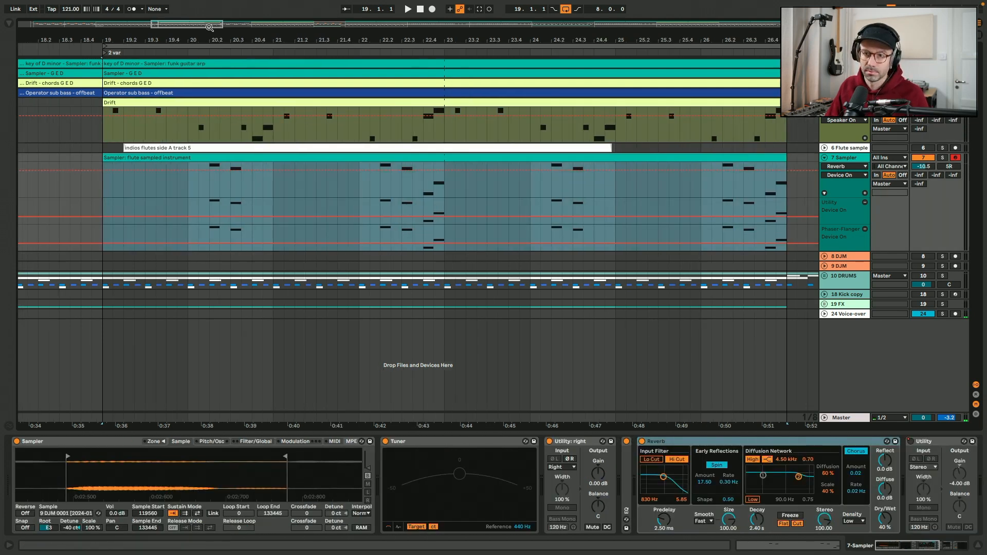
{"action": "key", "text": "space"}
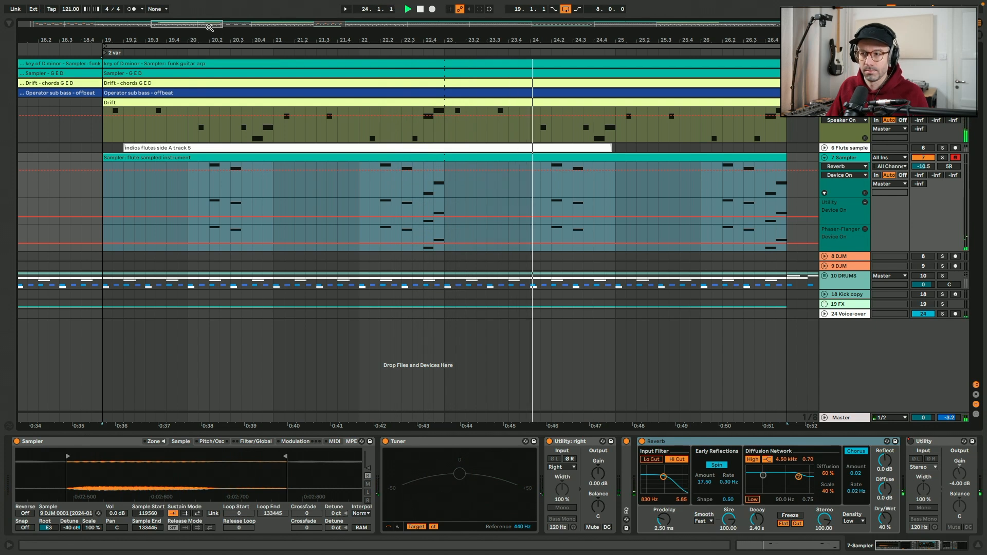
{"action": "key", "text": "space"}
Select the "Operator sub bass - offbeat" clip and play the arrangement from bar 19 to hear the bass with the melody
{"action": "scroll", "coordinate": [380, 129], "scroll_direction": "up", "scroll_amount": 2}
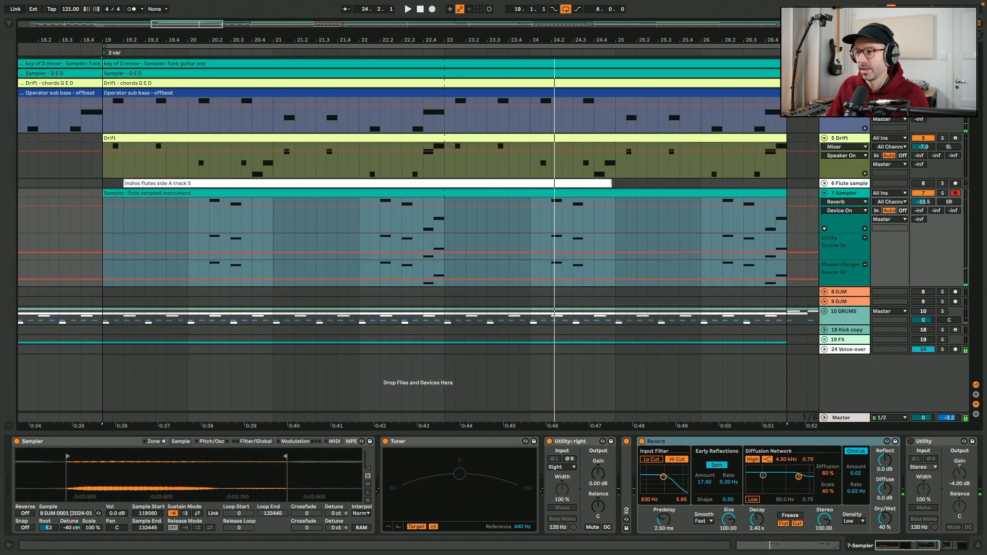
{"action": "left_click", "coordinate": [380, 136]}
{"action": "key", "text": "space"}
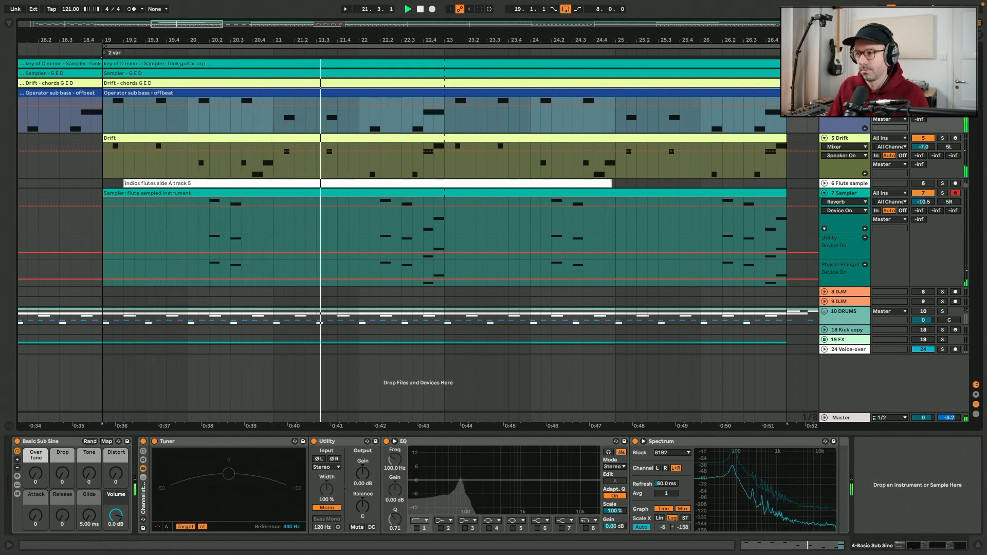
Bring up the funk guitar arp clip's devices and play the arrangement from 19.1.1
{"action": "scroll", "coordinate": [401, 241], "scroll_direction": "up", "scroll_amount": 2}
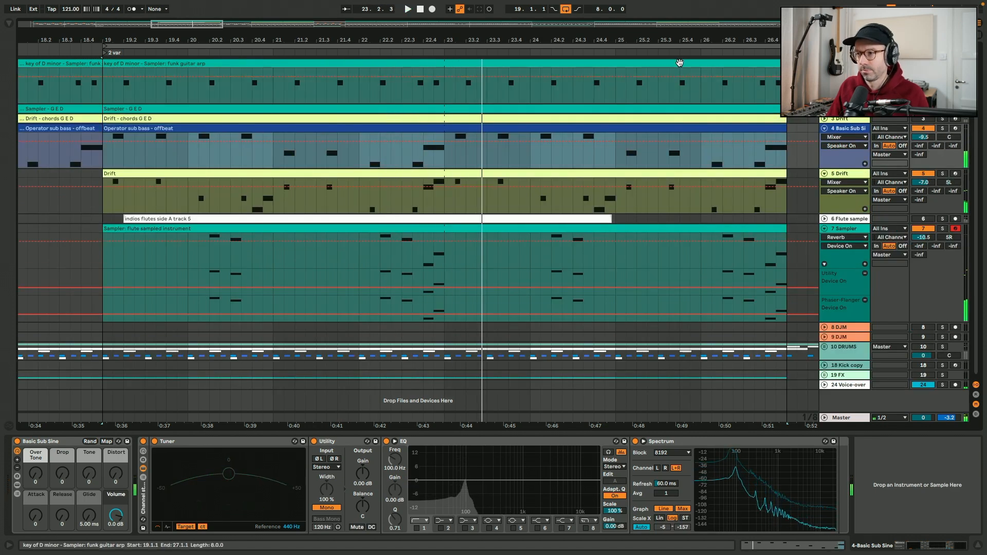
{"action": "left_click", "coordinate": [126, 71]}
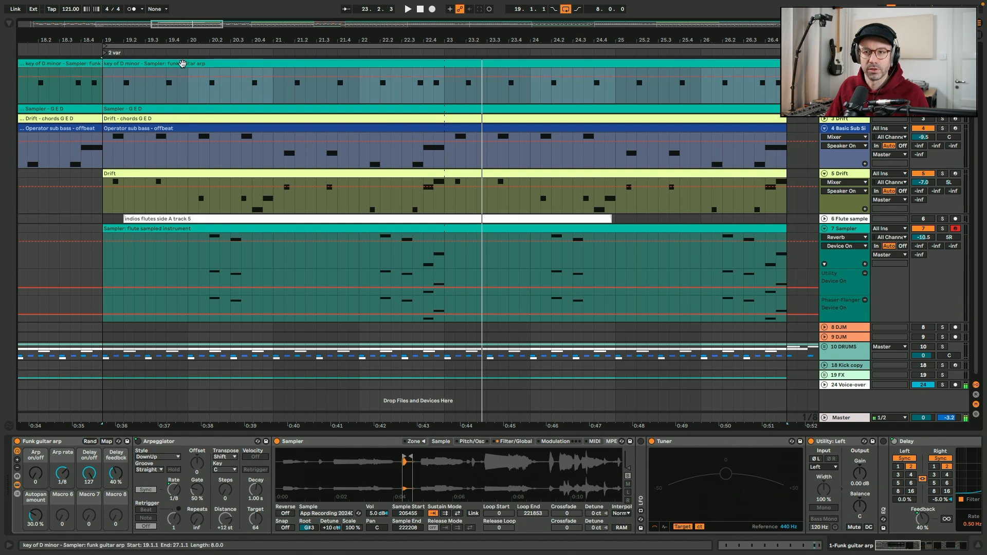
{"action": "left_click", "coordinate": [104, 93]}
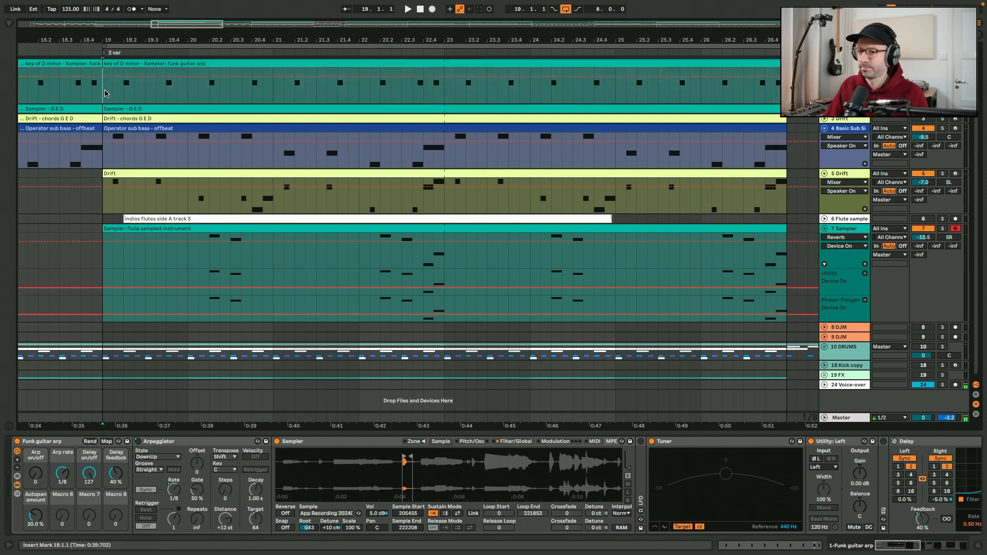
{"action": "key", "text": "space"}
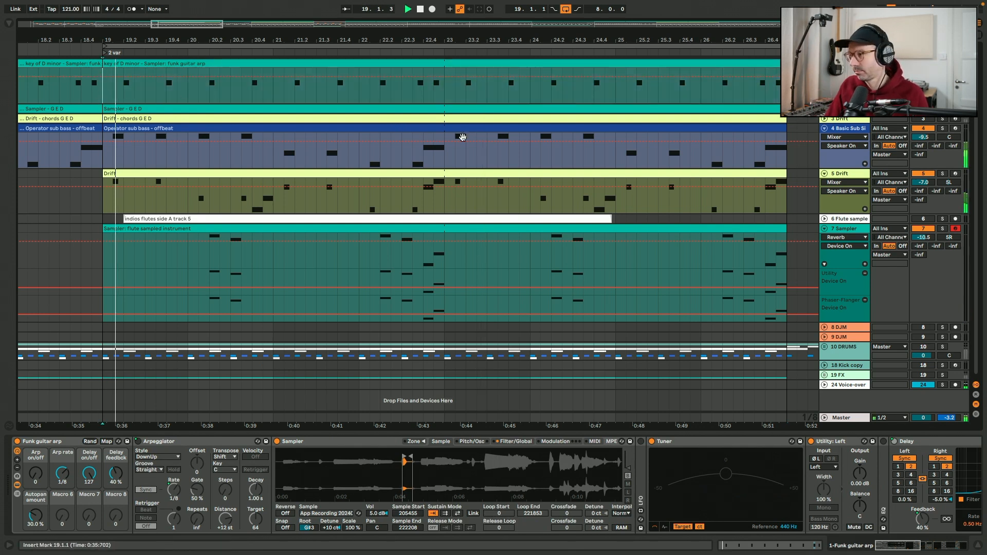
Unfold the 3 Drift and 2 Sampler tracks, stop playback, and select their G E D clips in turn
{"action": "left_click", "coordinate": [824, 119]}
{"action": "left_click", "coordinate": [824, 109]}
{"action": "key", "text": "space"}
{"action": "left_click", "coordinate": [398, 180]}
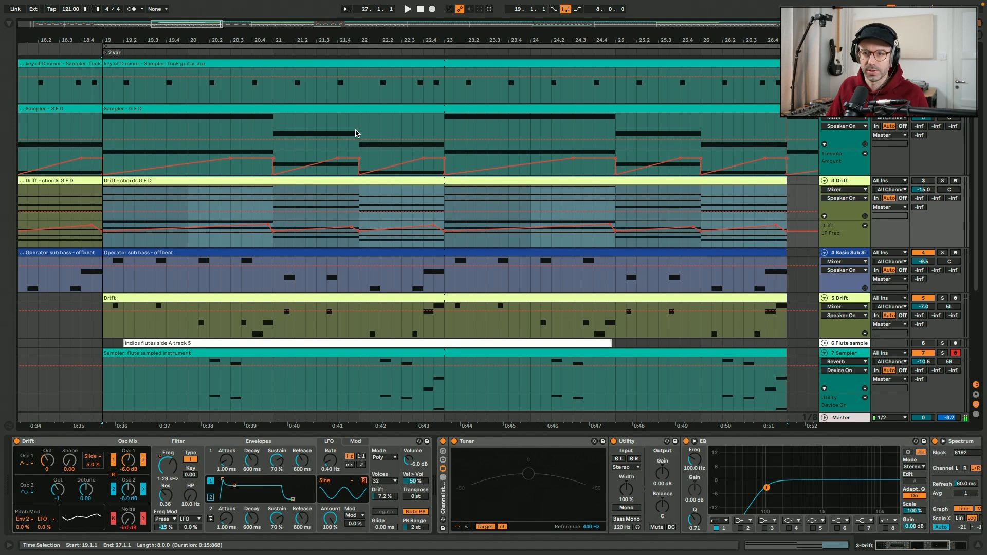
{"action": "left_click", "coordinate": [275, 109]}
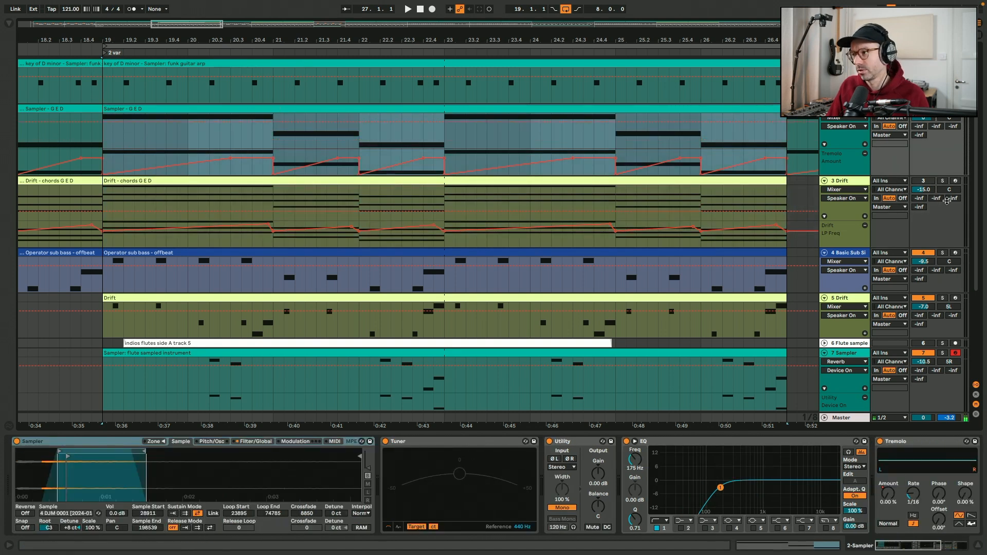
Activate the 3 Drift track, hide the device view, and play the arrangement from the flute sampled instrument clip's start
{"action": "left_click", "coordinate": [922, 181]}
{"action": "key", "text": "super+alt+l"}
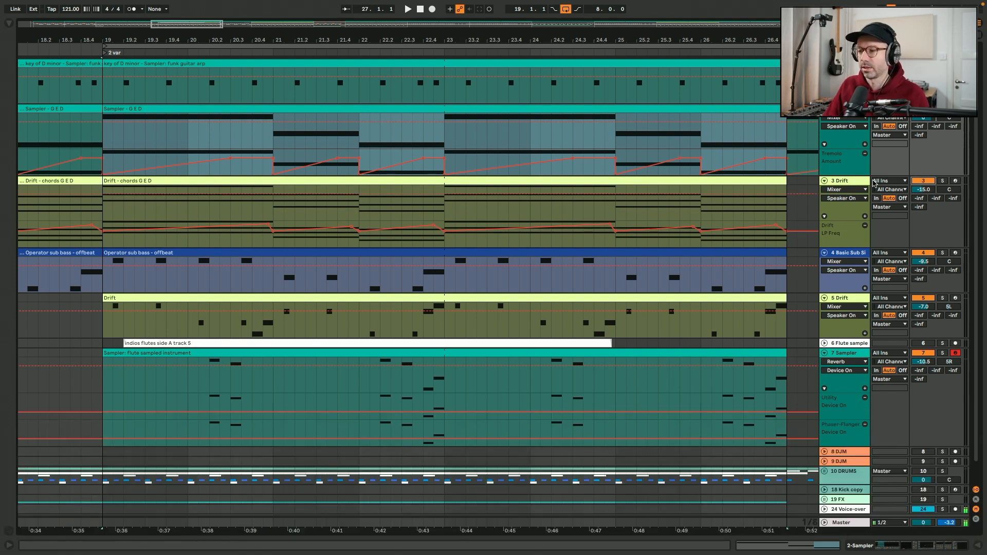
{"action": "left_click", "coordinate": [122, 353]}
{"action": "key", "text": "space"}
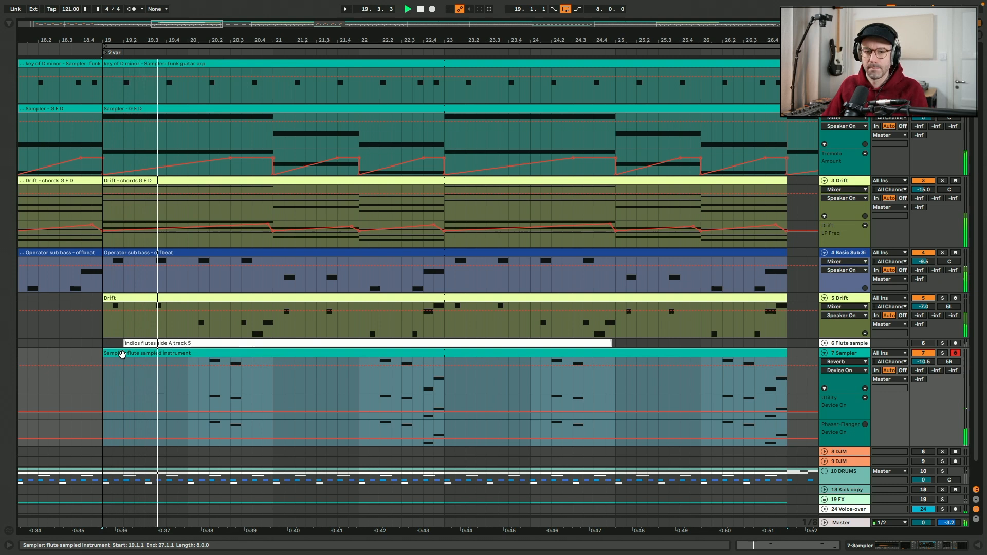
{"action": "key", "text": "space"}
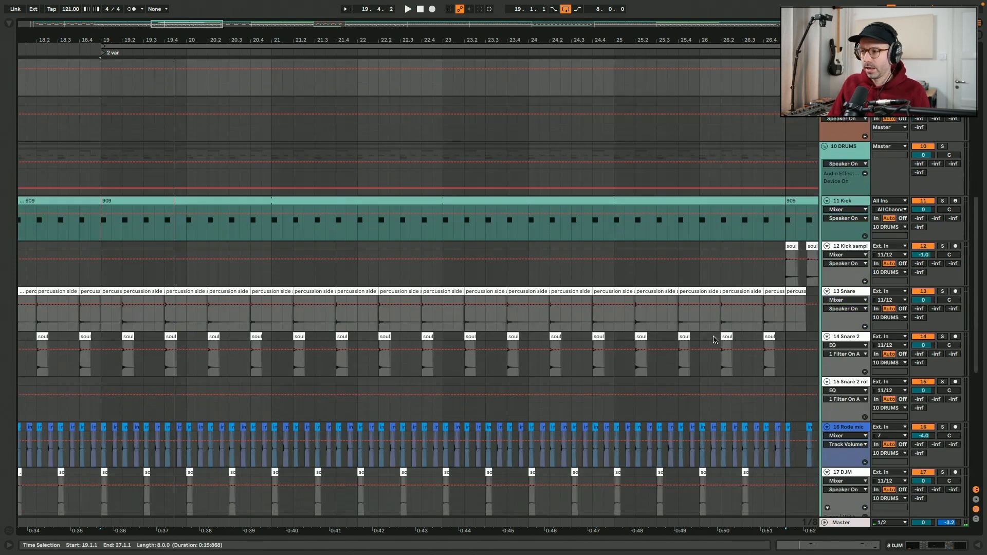
Stop playback and unfold the DRUMS group's tracks to examine the kick, snare and percussion parts
{"action": "scroll", "coordinate": [185, 196], "scroll_direction": "down", "scroll_amount": 1}
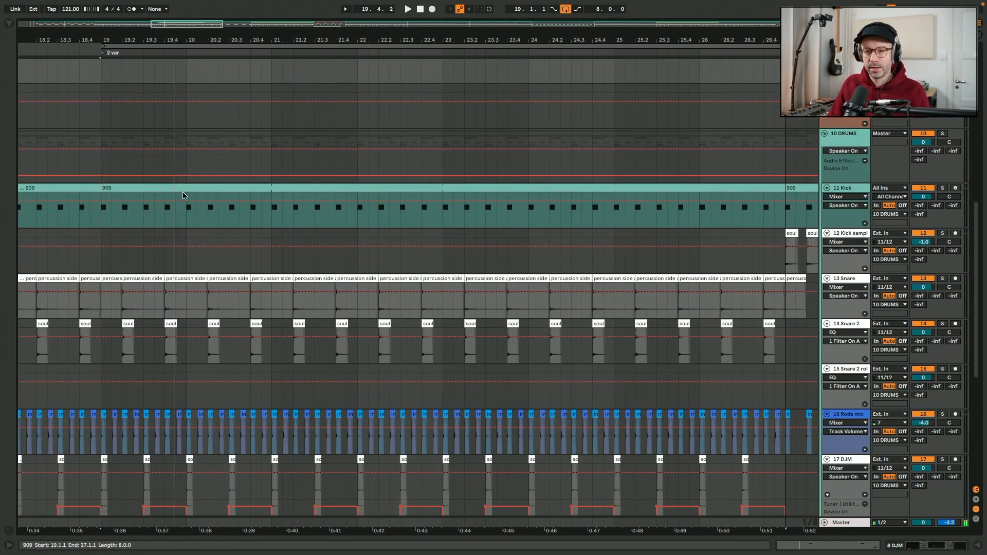
{"action": "scroll", "coordinate": [106, 189], "scroll_direction": "down", "scroll_amount": 10}
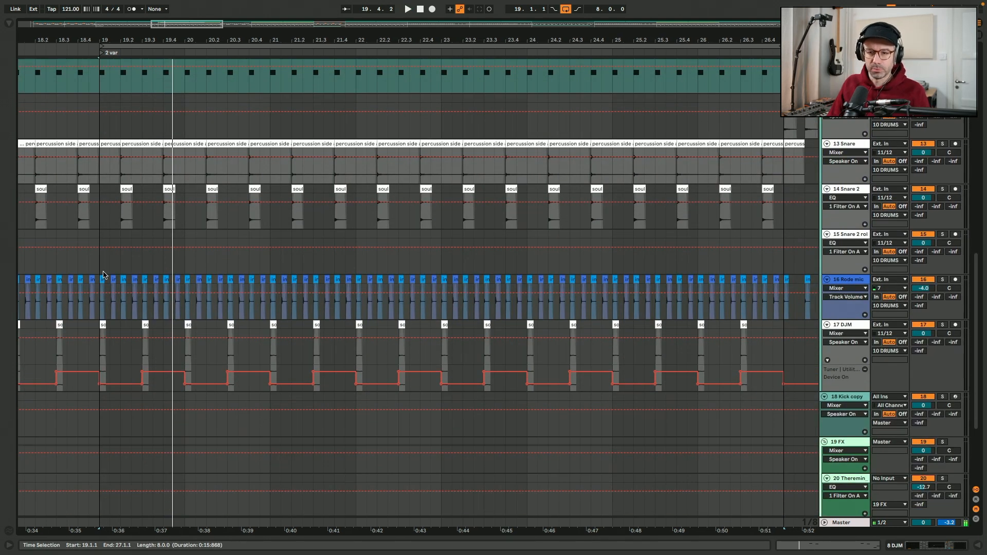
{"action": "scroll", "coordinate": [105, 342], "scroll_direction": "up", "scroll_amount": 20}
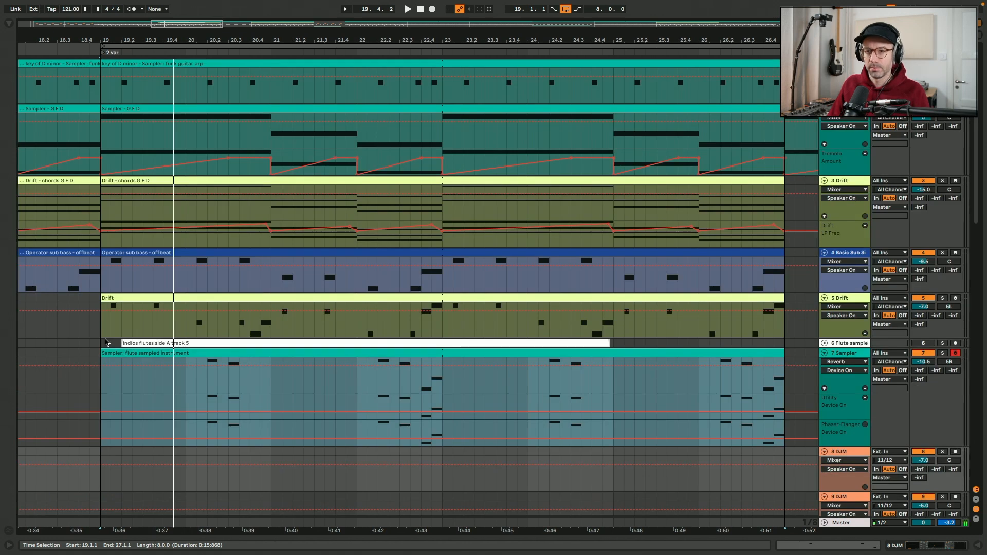
Play the arrangement from 19.1.1 to hear the flute instrument together with all the other parts, and stop playback
{"action": "left_click", "coordinate": [99, 92]}
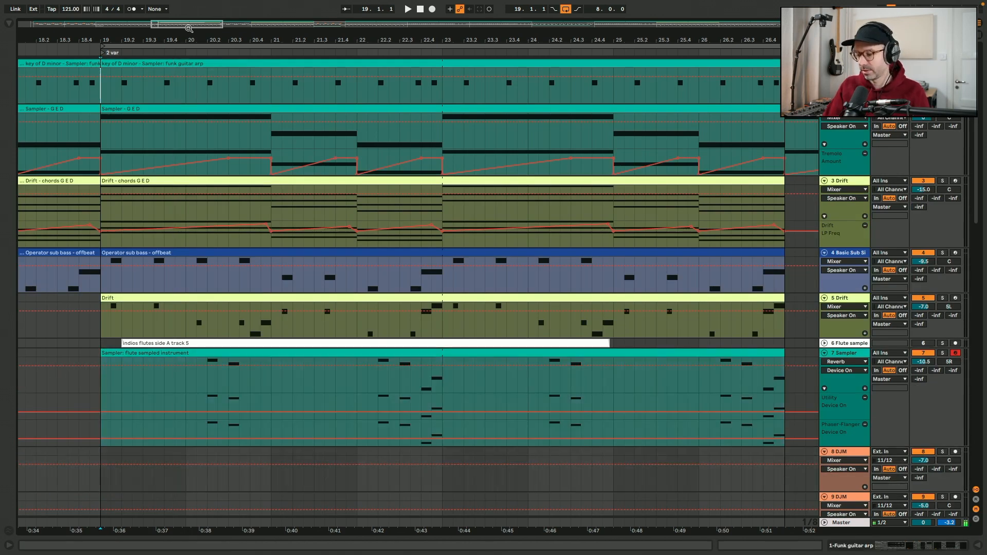
{"action": "key", "text": "space"}
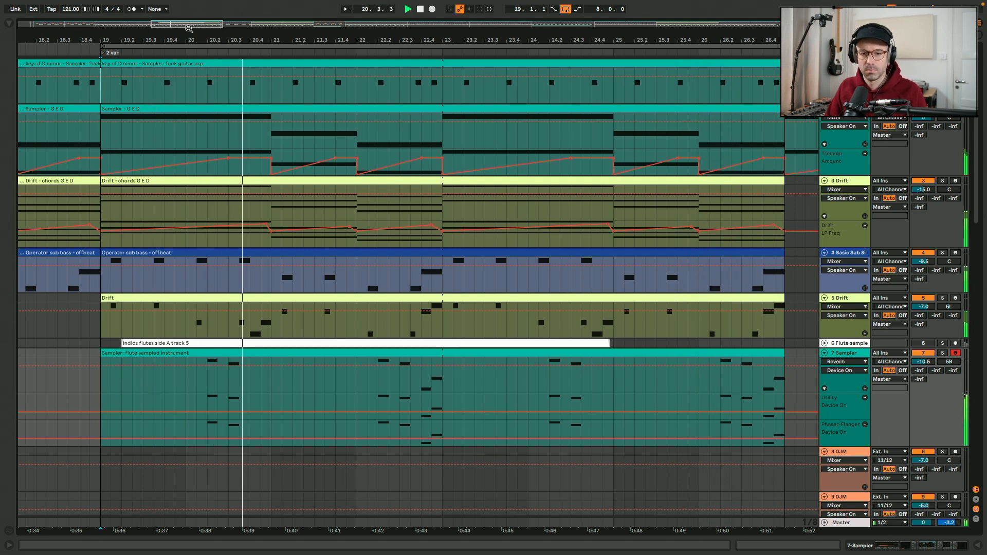
{"action": "key", "text": "space"}
Show the whole arrangement and select in turn the flute Sampler clip at bar 19 and the two before outro 2
{"action": "double_click", "coordinate": [188, 28]}
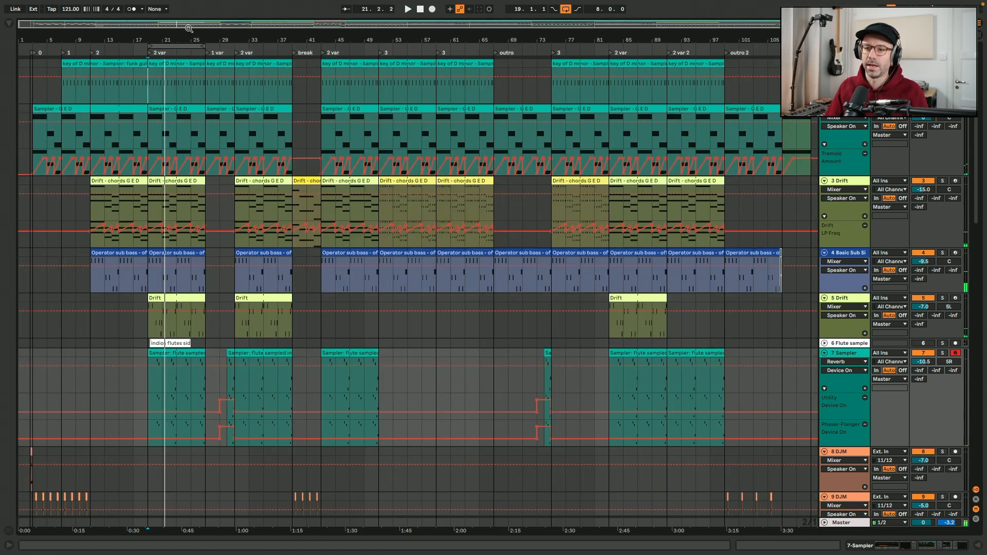
{"action": "mouse_move", "coordinate": [596, 4]}
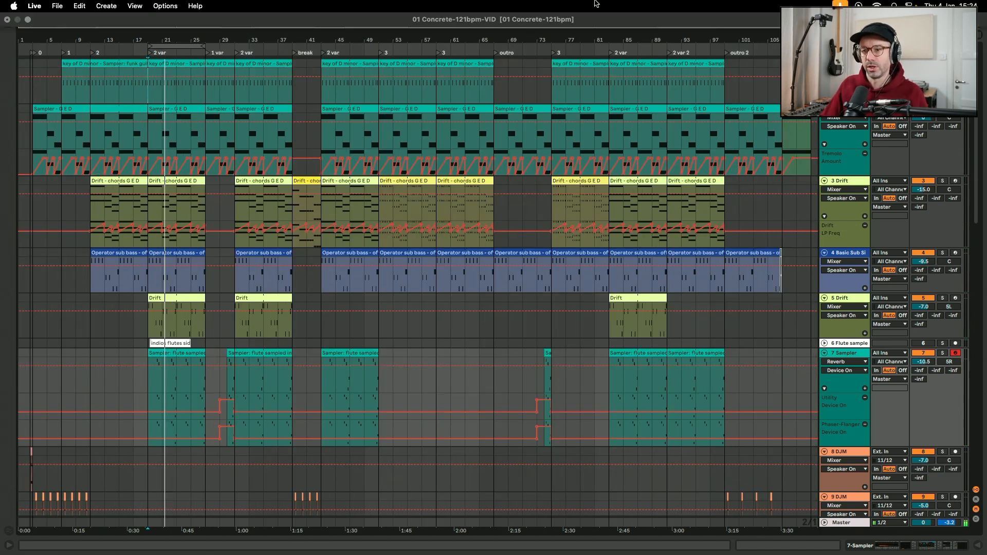
{"action": "left_click", "coordinate": [164, 355]}
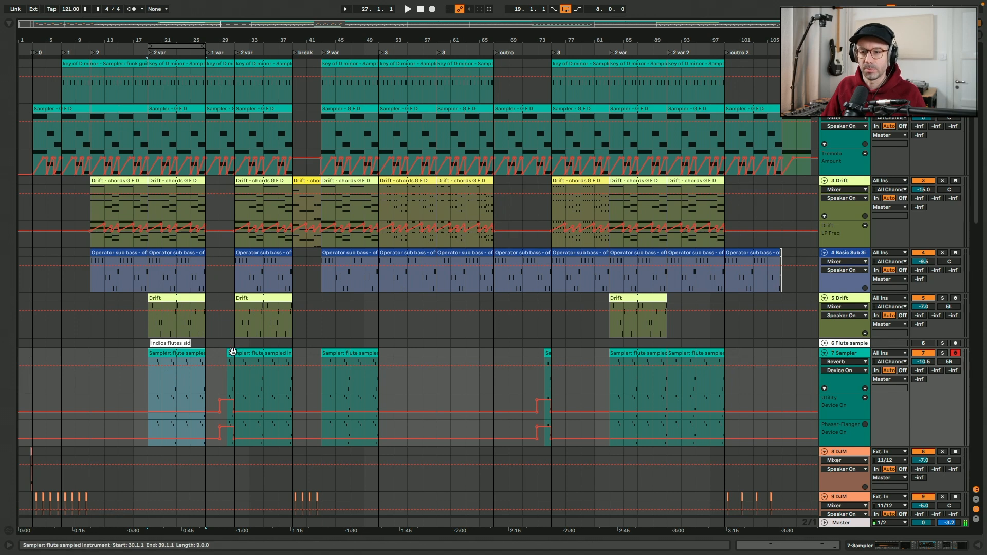
{"action": "left_click", "coordinate": [656, 356]}
{"action": "left_click", "coordinate": [688, 355]}
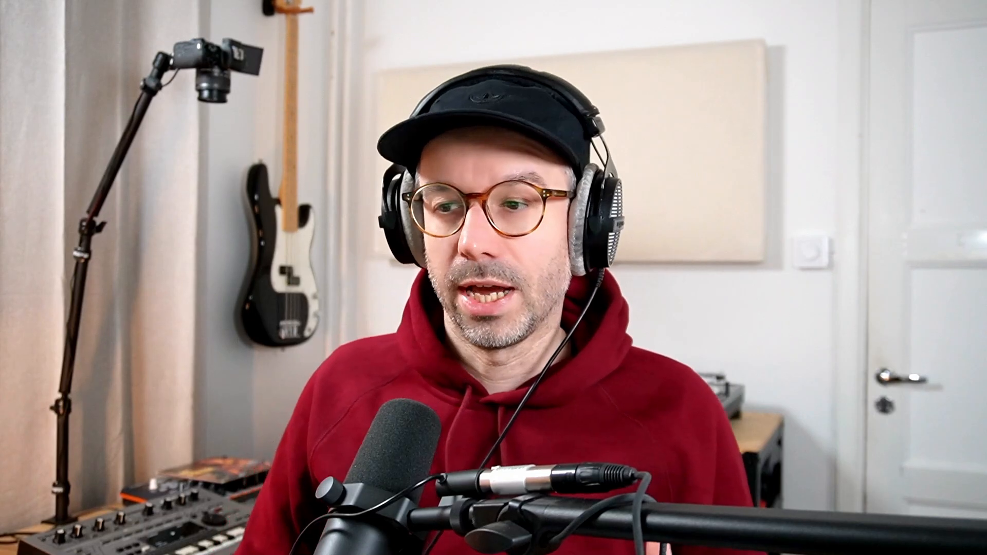